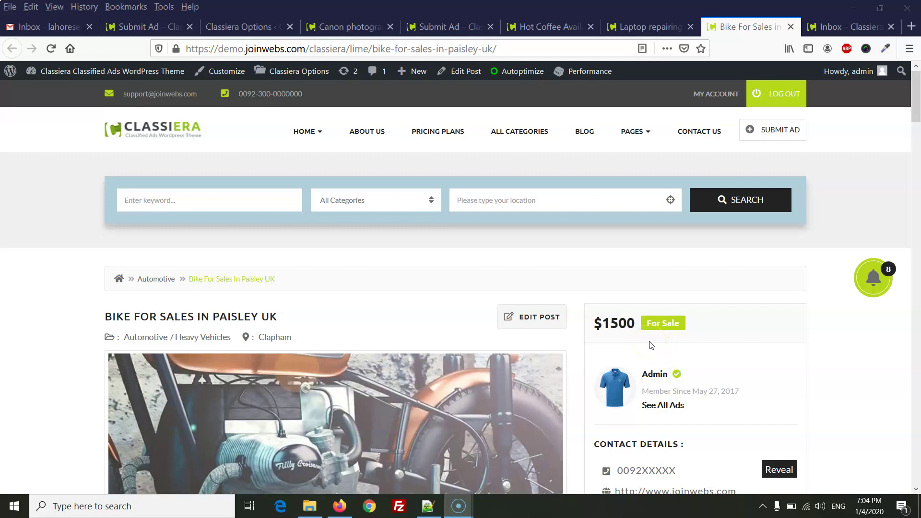
Scroll the bike ad to its Bids section and highlight the Lowest Bid figure
left_click(479, 278)
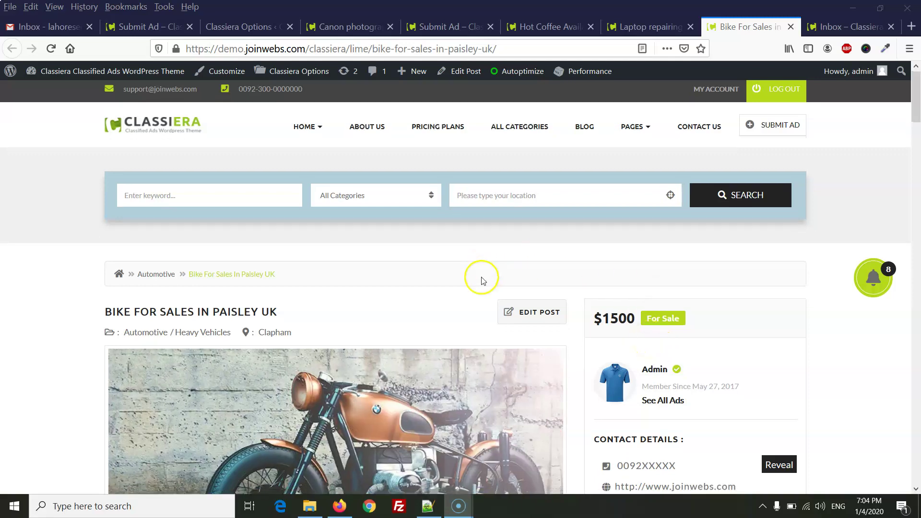
scroll(480, 278, "down", 5)
scroll(481, 278, "down", 6)
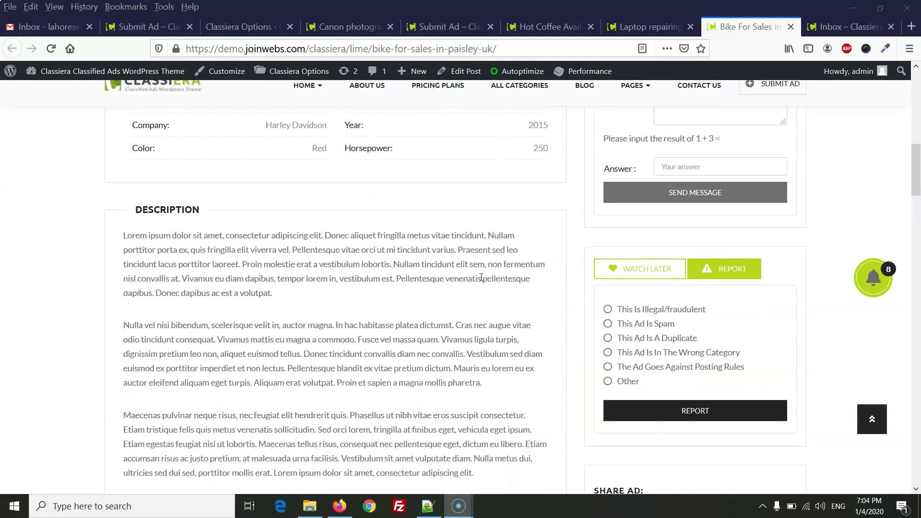
scroll(481, 277, "down", 9)
scroll(514, 288, "up", 6)
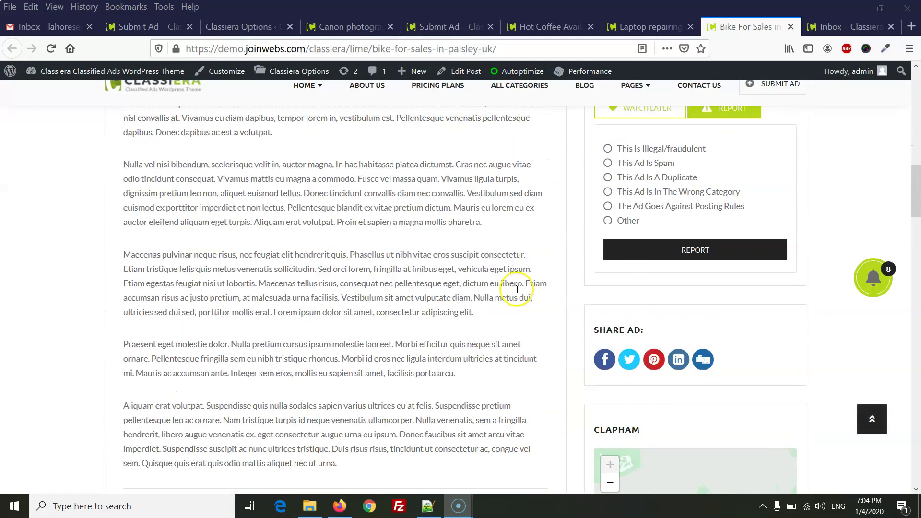
scroll(516, 290, "up", 7)
scroll(391, 274, "down", 11)
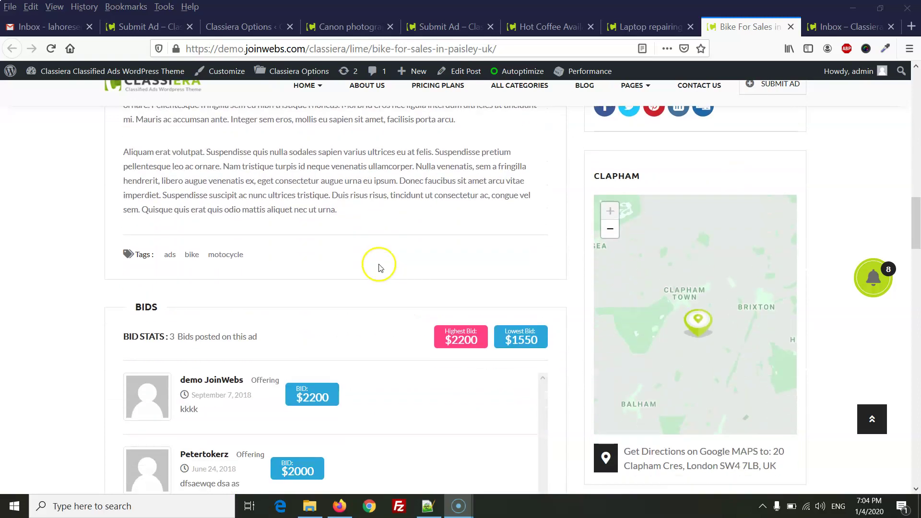
scroll(379, 267, "down", 11)
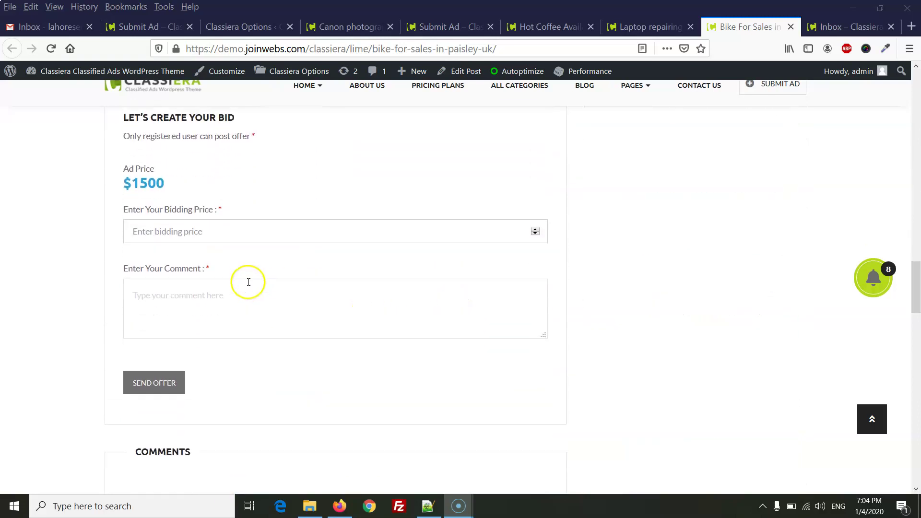
scroll(334, 277, "up", 7)
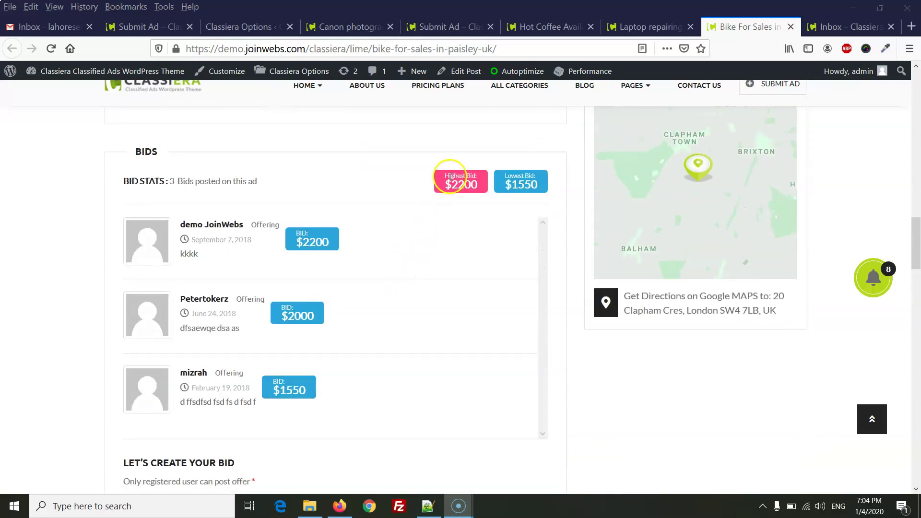
left_click_drag(510, 176, 529, 176)
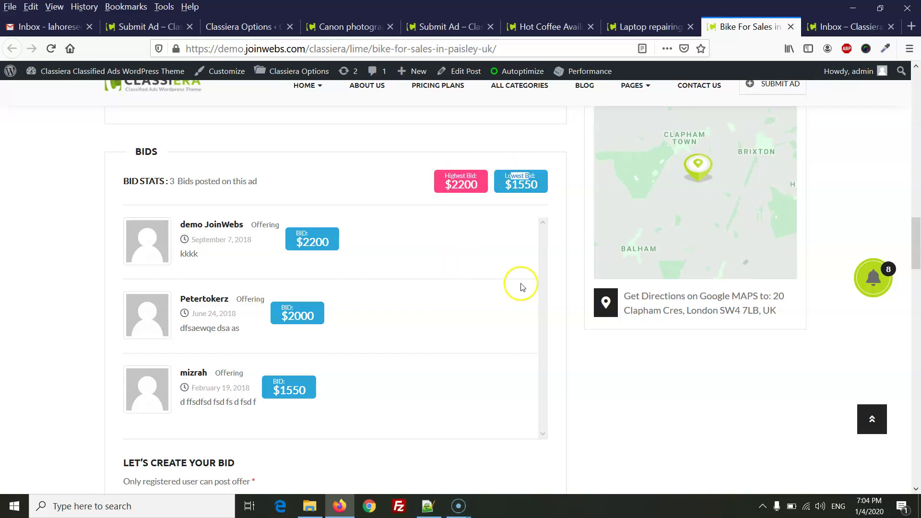
Leave the bid price and comment empty to show validation, then open Classiera Options
scroll(294, 236, "down", 1)
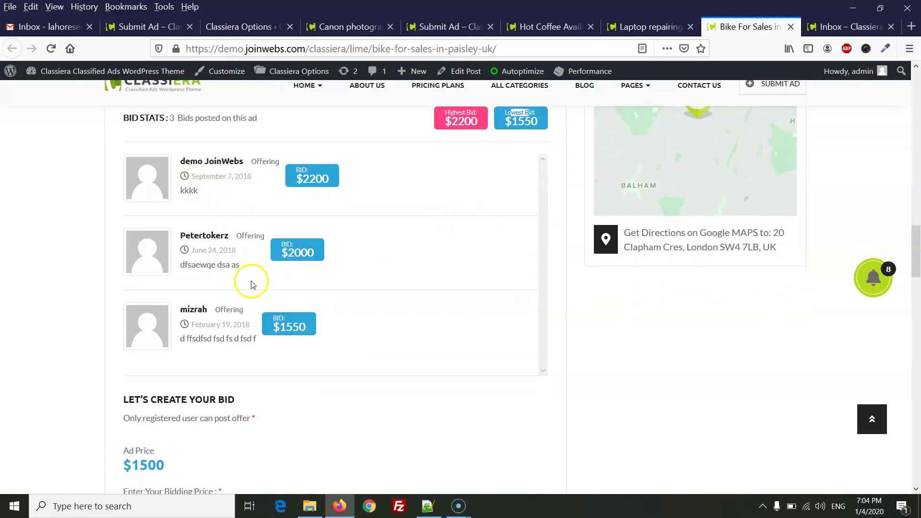
scroll(247, 280, "down", 4)
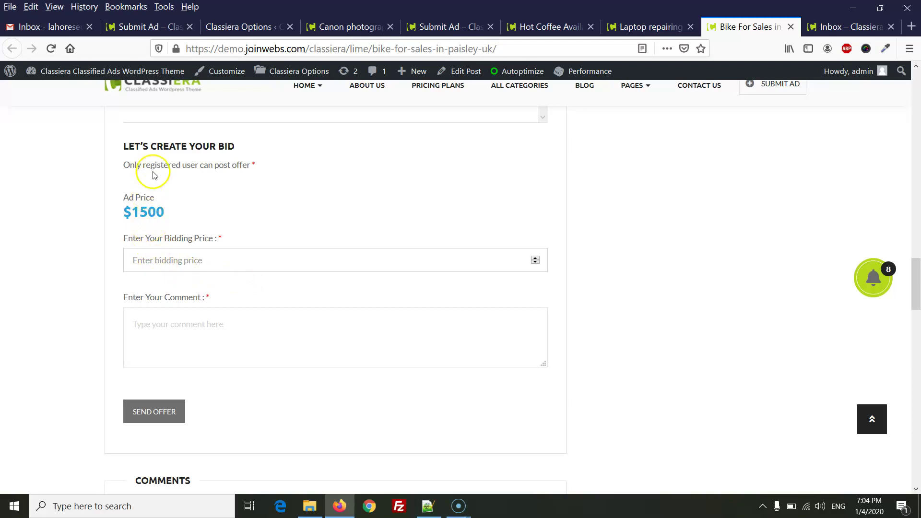
left_click(150, 261)
left_click(165, 341)
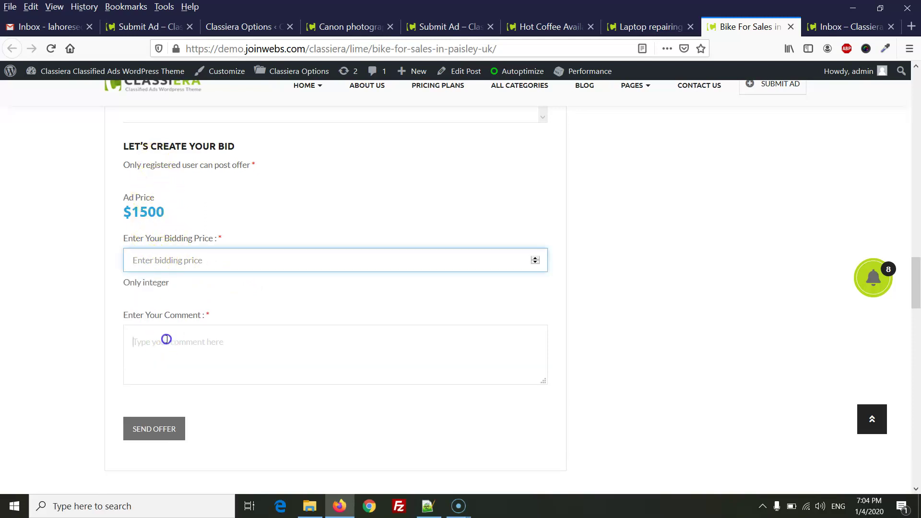
left_click(672, 291)
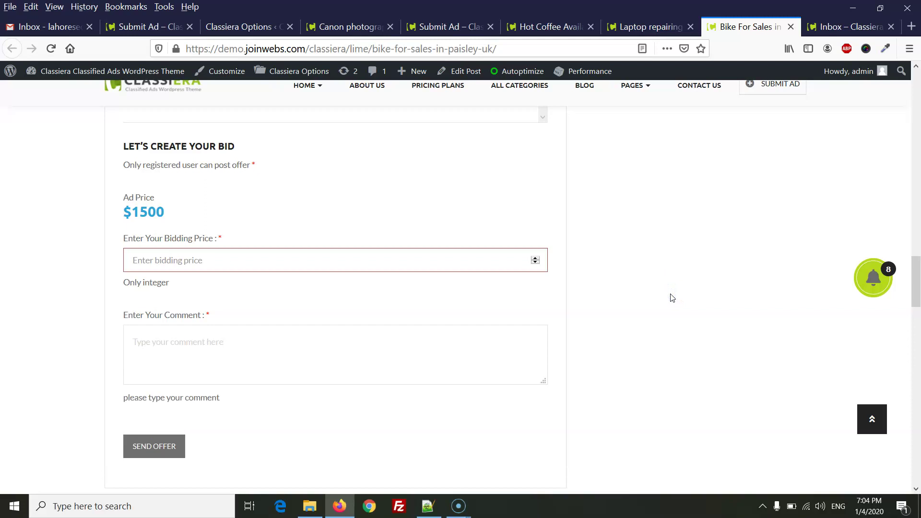
left_click(247, 24)
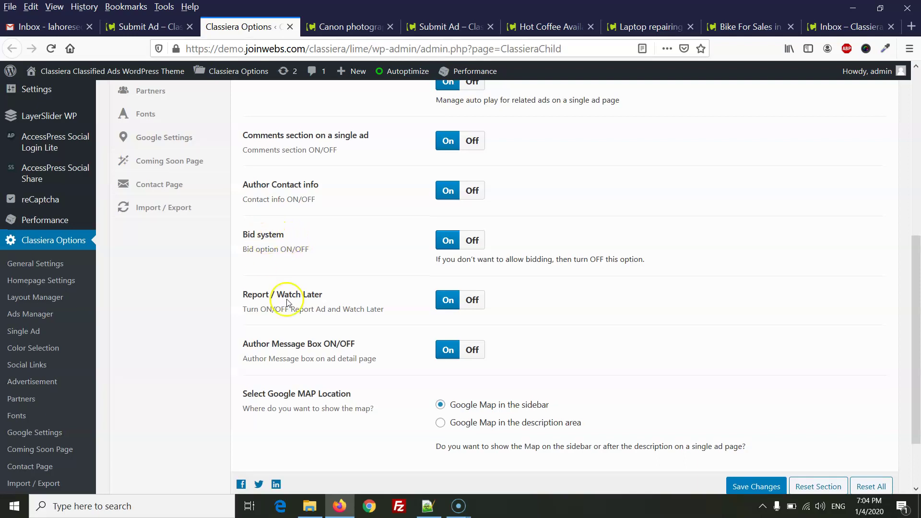
scroll(288, 307, "up", 2)
scroll(123, 336, "down", 3)
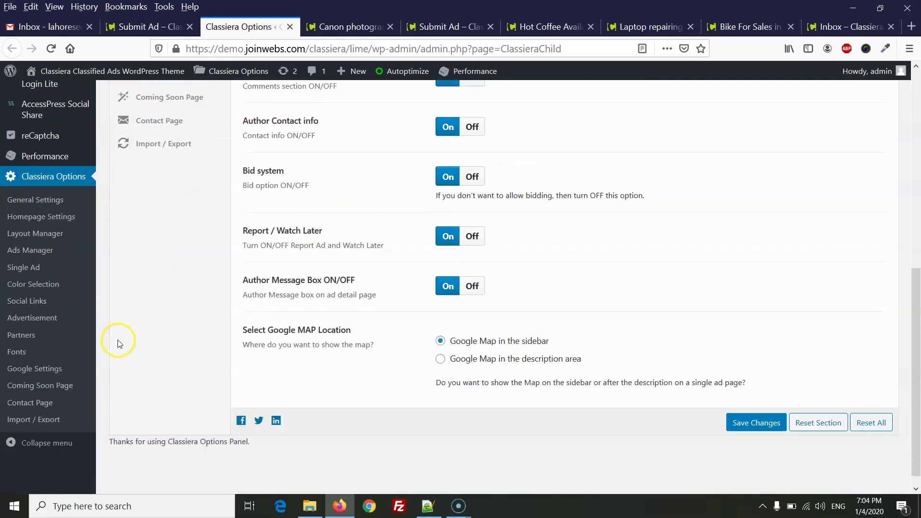
scroll(335, 290, "up", 8)
scroll(379, 276, "down", 3)
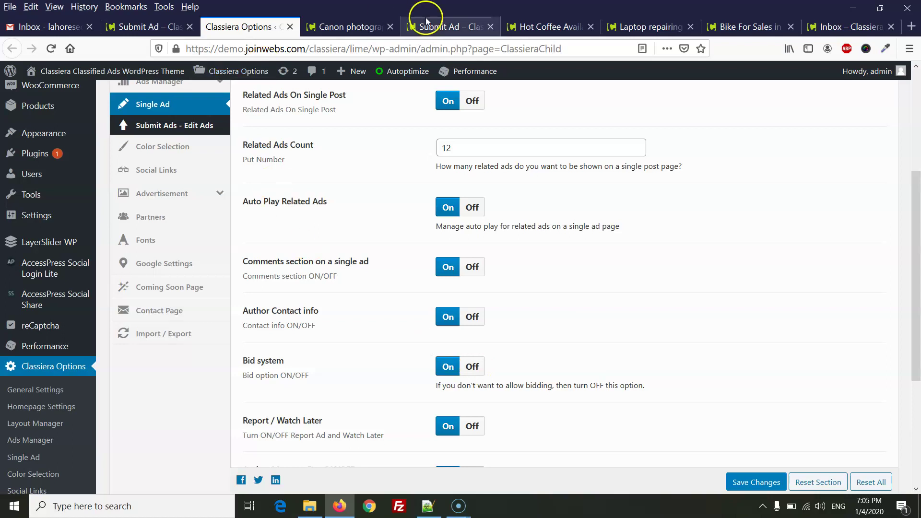
left_click(455, 29)
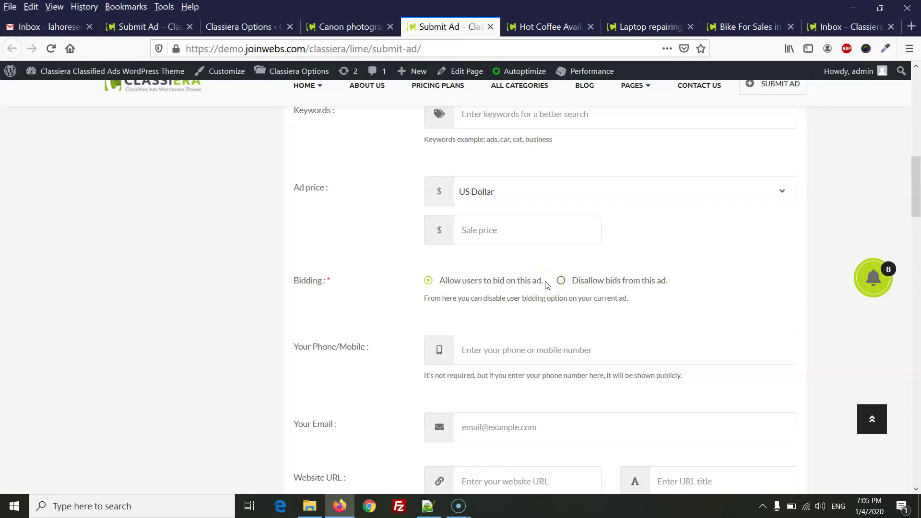
Show the Submit Ad page's Bidding field with its allow and disallow options
scroll(546, 285, "up", 10)
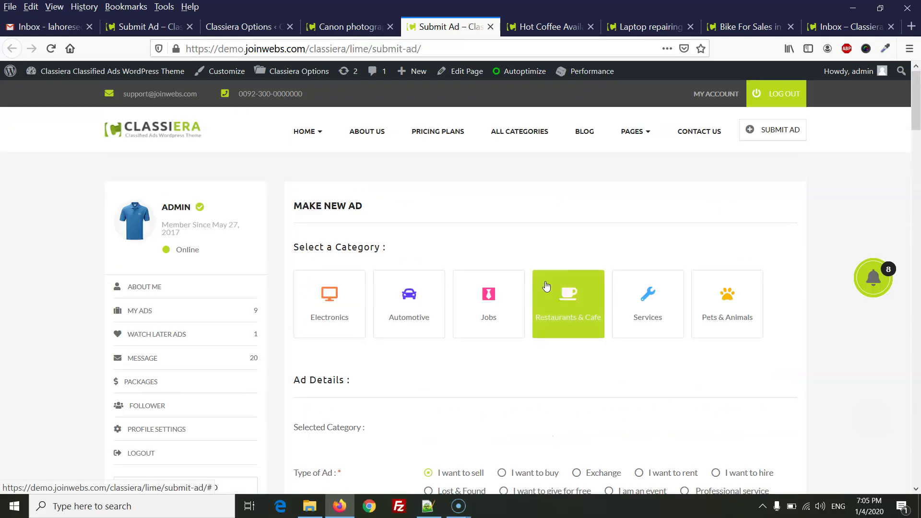
scroll(518, 382, "down", 10)
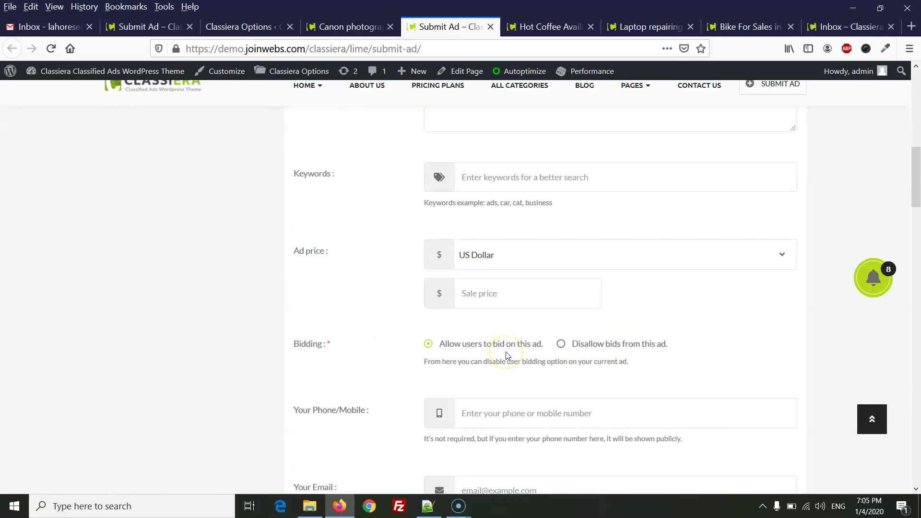
left_click(499, 351)
left_click(637, 350)
Keep 'Allow users to bid on this ad' selected, then open the Hot Coffee ad
scroll(638, 351, "up", 8)
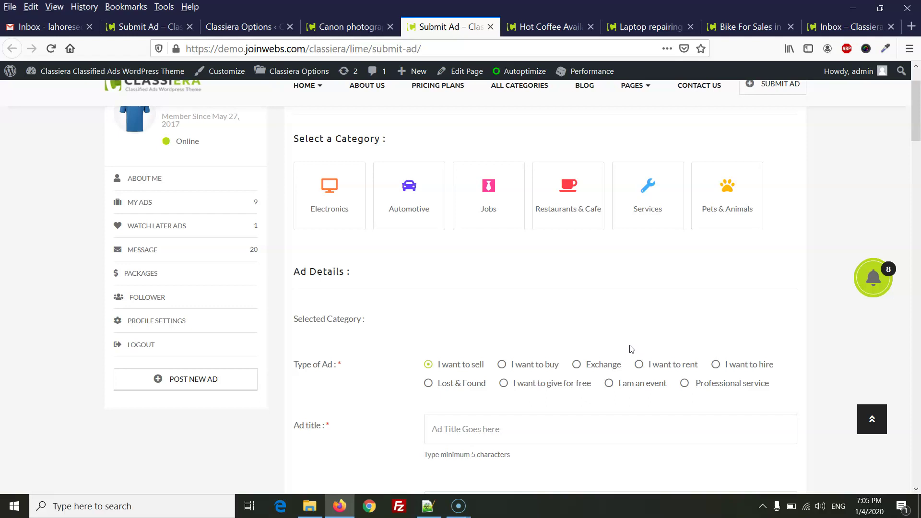
scroll(626, 347, "down", 8)
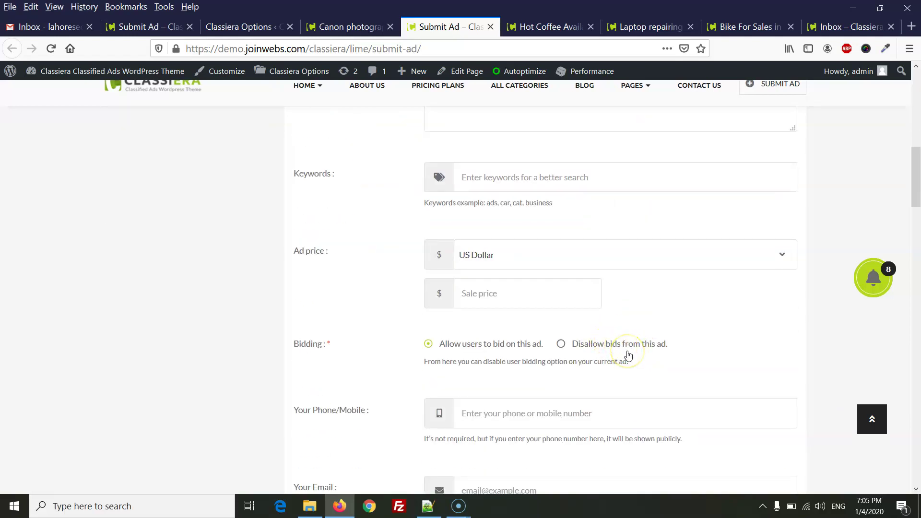
scroll(627, 356, "up", 8)
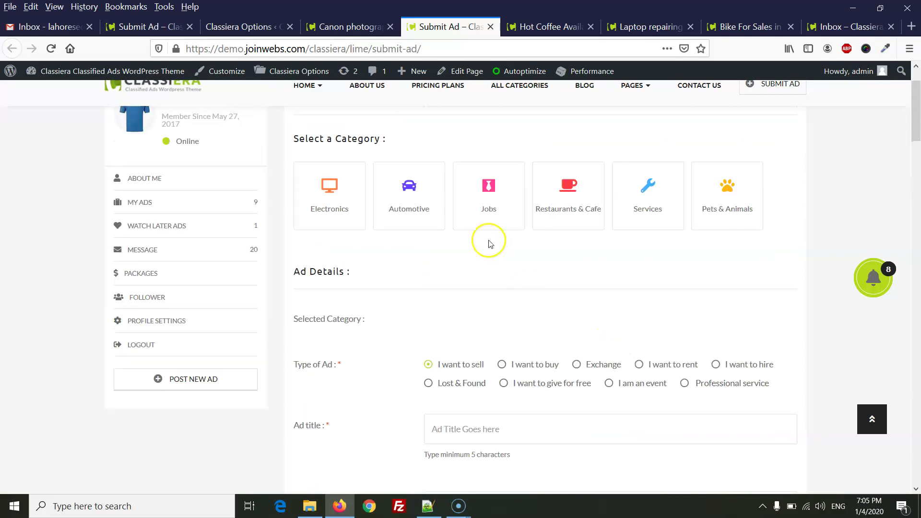
scroll(501, 268, "down", 8)
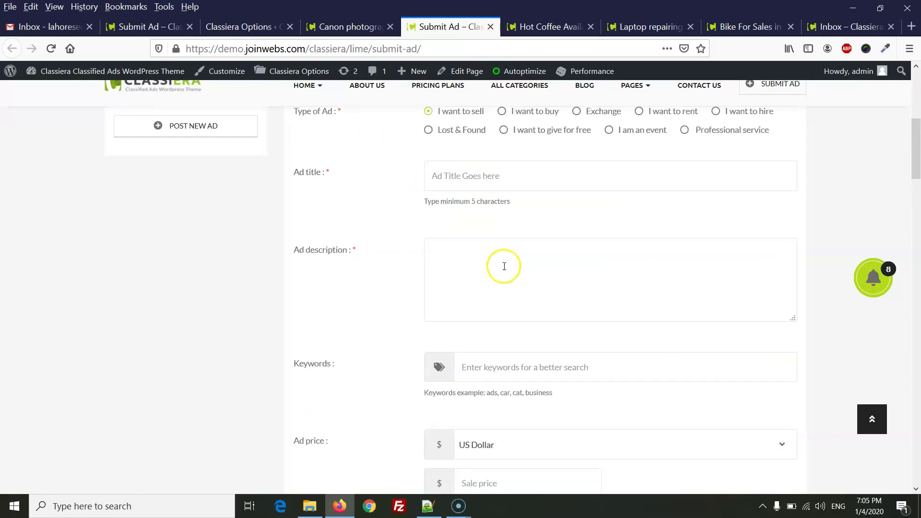
scroll(504, 269, "down", 1)
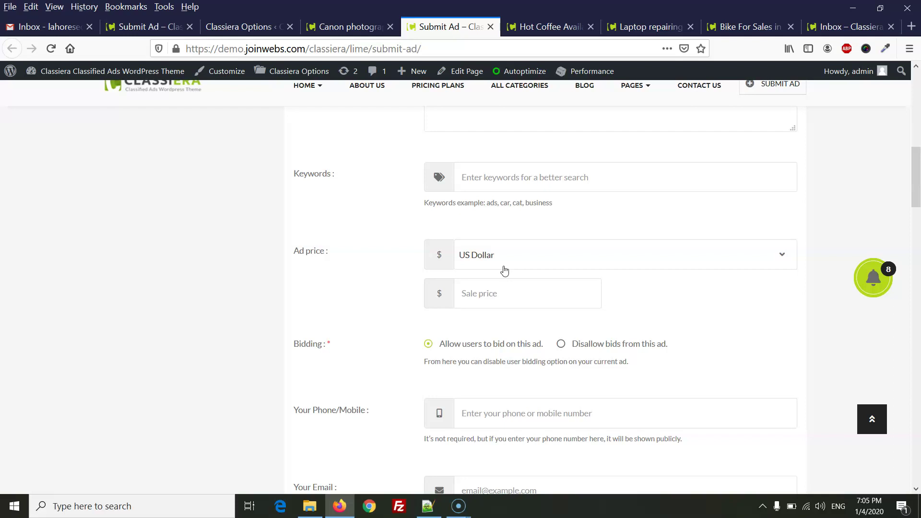
scroll(487, 255, "up", 20)
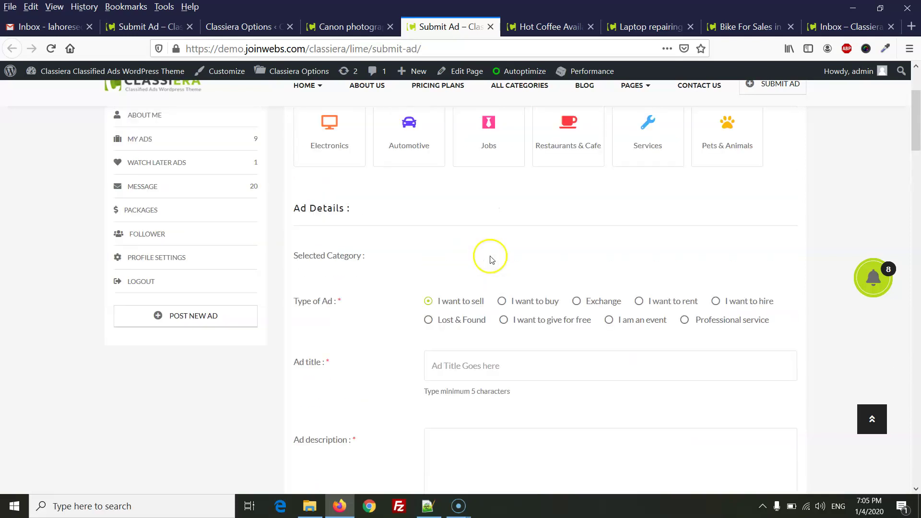
scroll(400, 264, "down", 2)
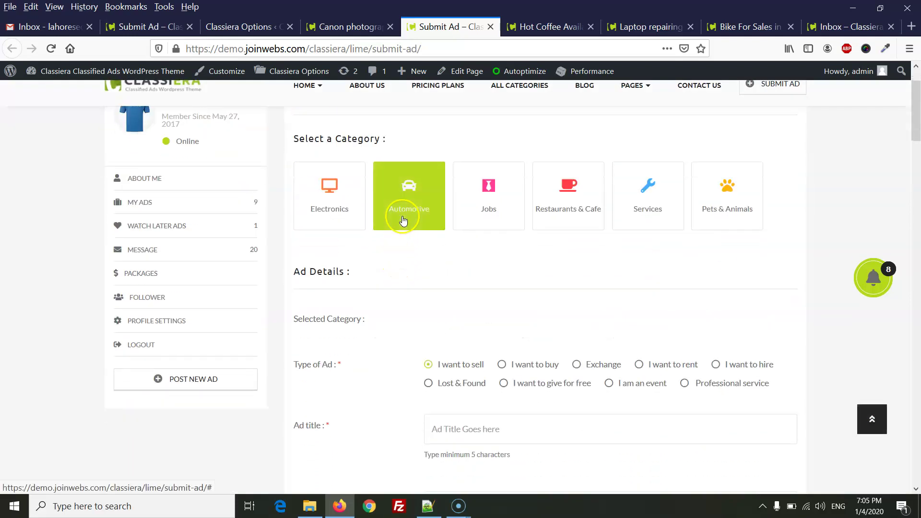
scroll(420, 280, "down", 5)
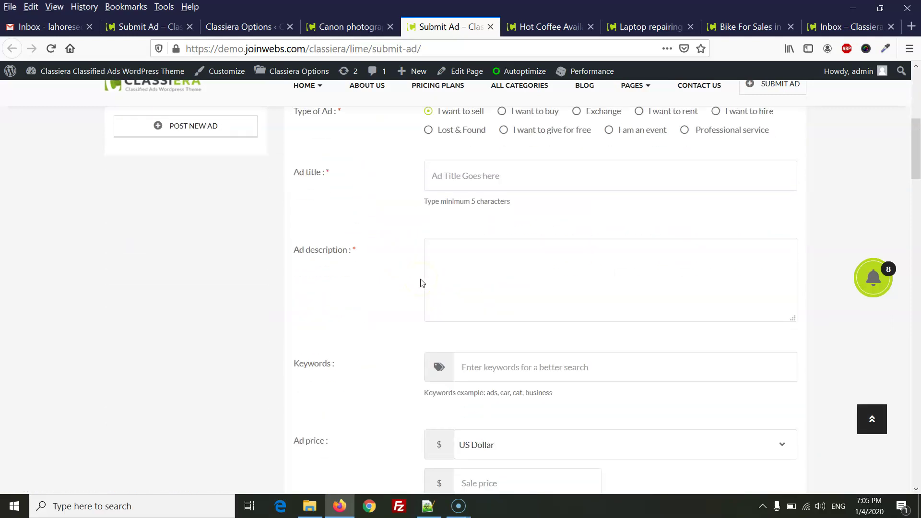
scroll(421, 283, "down", 10)
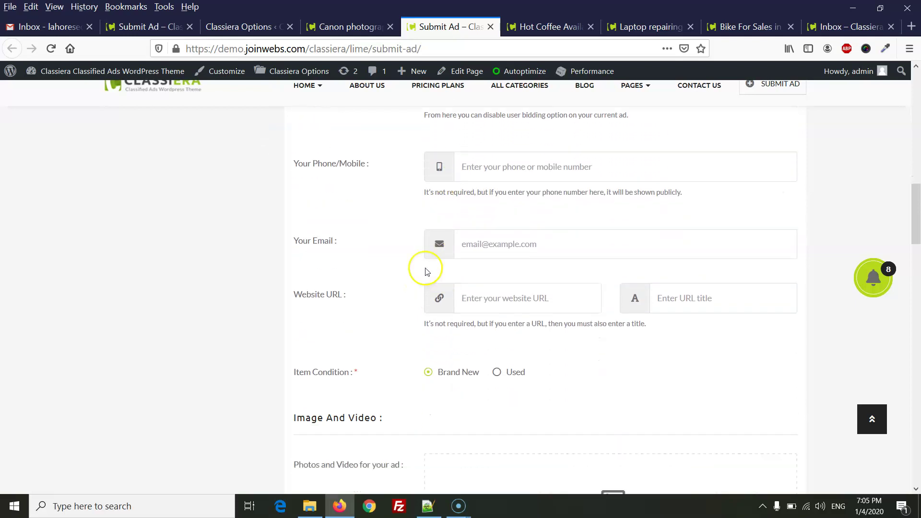
scroll(422, 282, "up", 2)
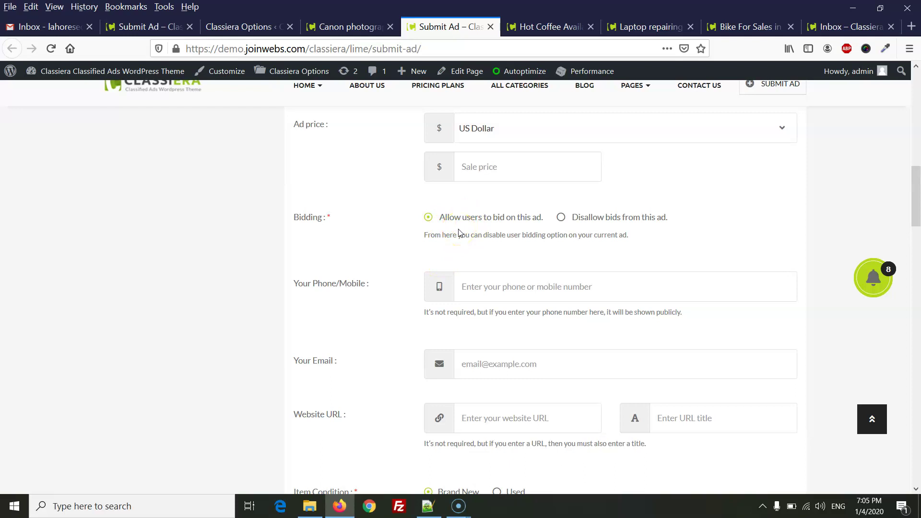
left_click(471, 222)
left_click(458, 221)
left_click(544, 23)
Review the Hot Coffee ad's bids and its bid form's price 50 and comment box
left_click(476, 293)
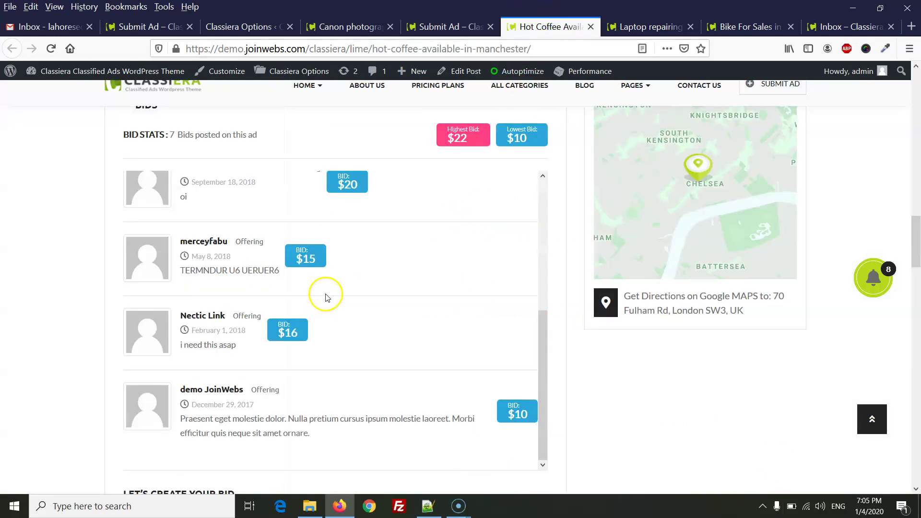
scroll(325, 297, "down", 6)
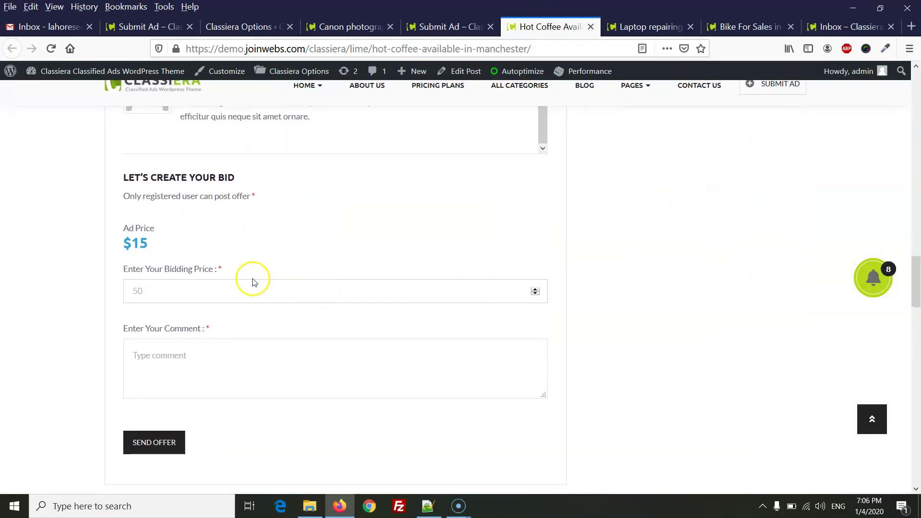
double_click(129, 290)
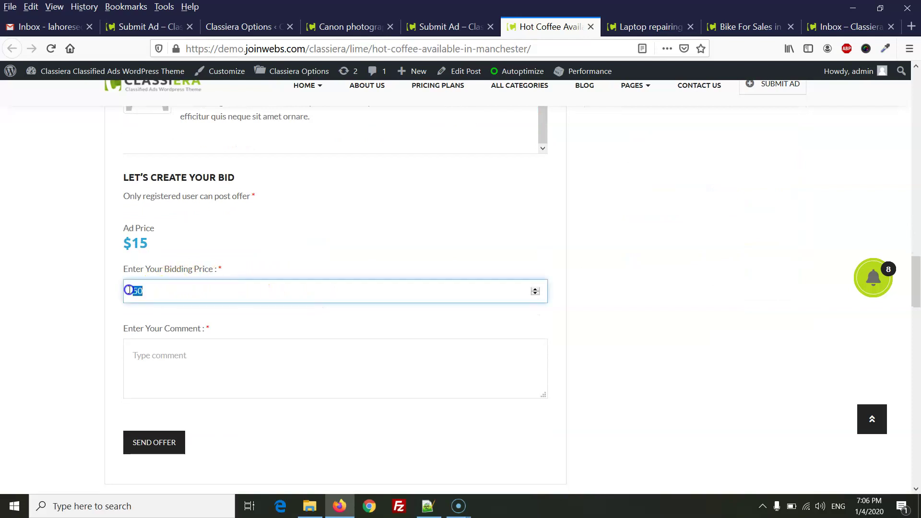
left_click(193, 367)
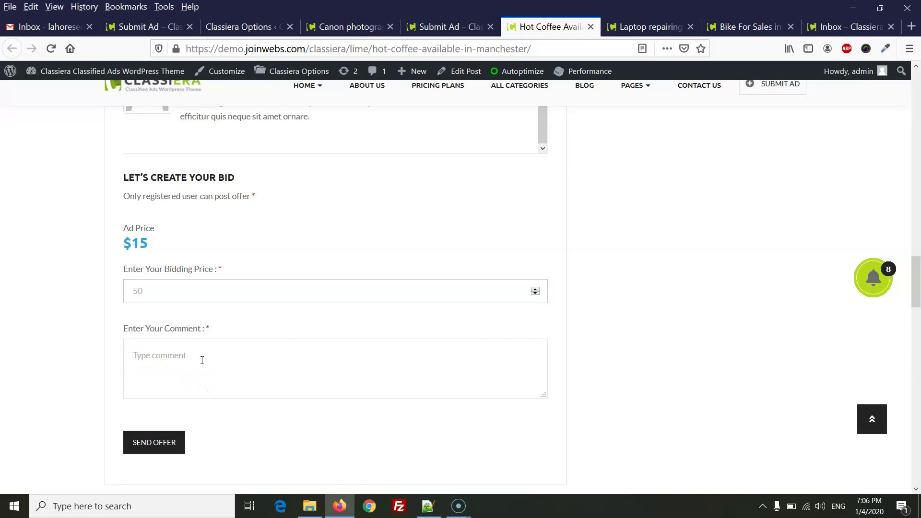
left_click_drag(202, 361, 107, 362)
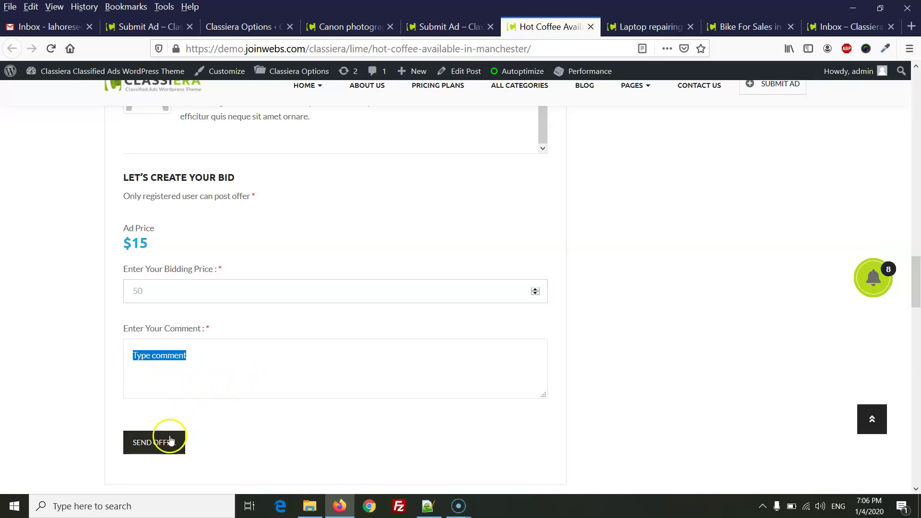
scroll(170, 440, "down", 1)
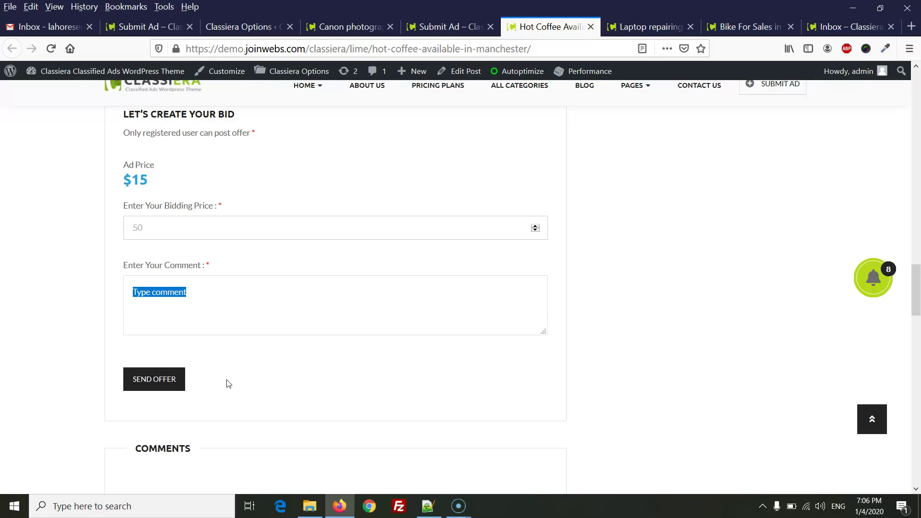
Go to the inbox, close the bid message popup and scroll the threads
left_click(837, 19)
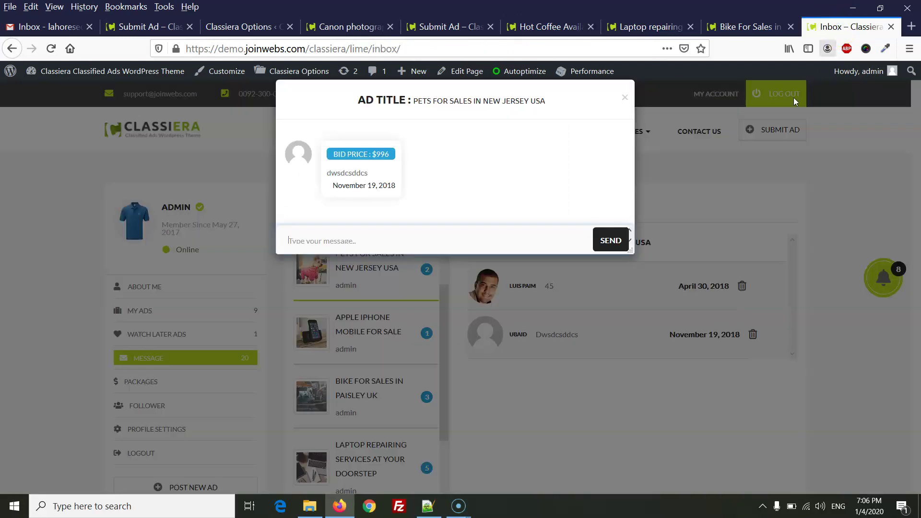
left_click(624, 97)
scroll(254, 268, "down", 1)
scroll(254, 268, "down", 2)
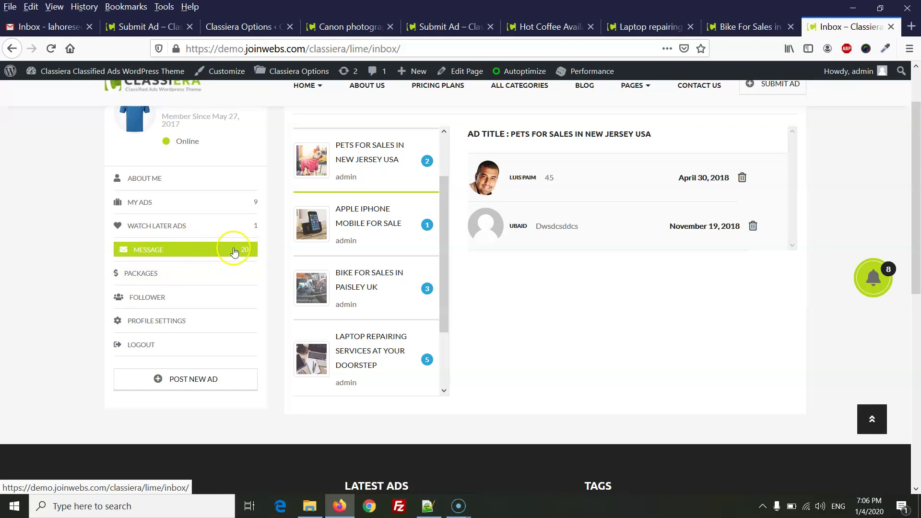
scroll(317, 243, "up", 1)
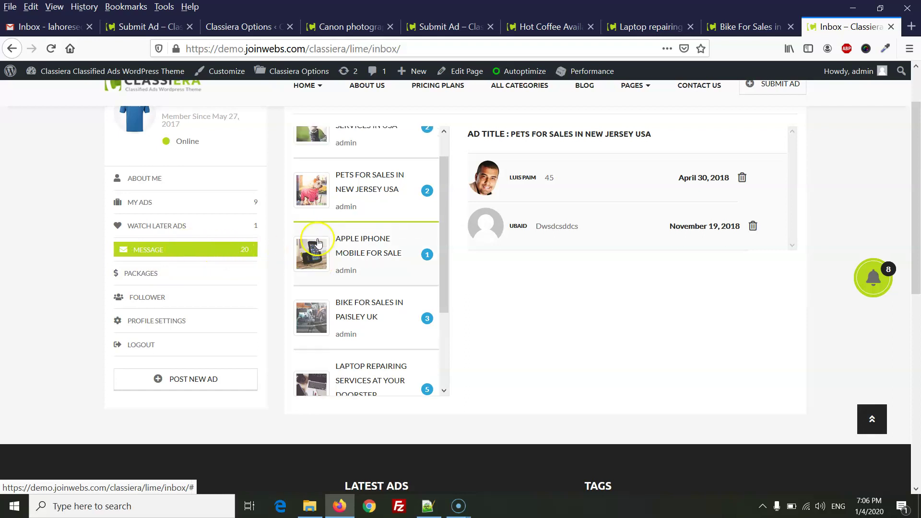
scroll(317, 243, "up", 3)
scroll(387, 286, "down", 4)
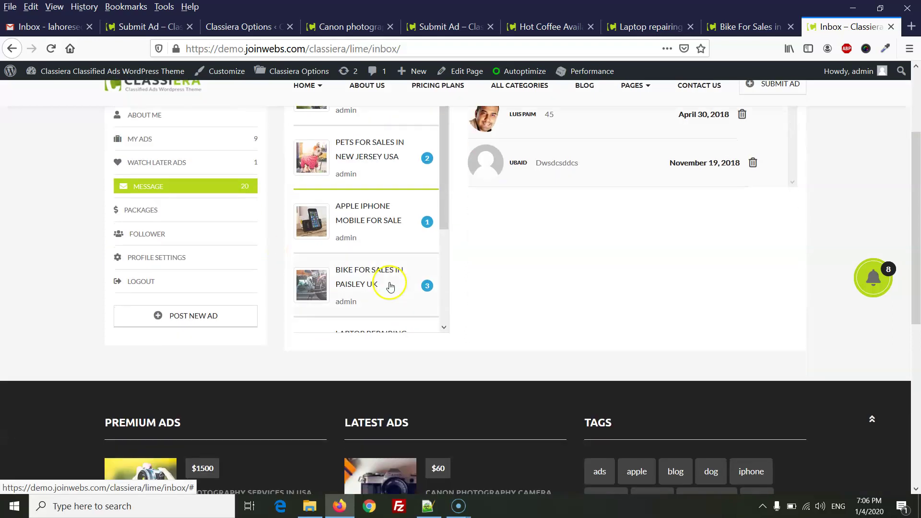
scroll(390, 286, "up", 3)
scroll(422, 288, "down", 4)
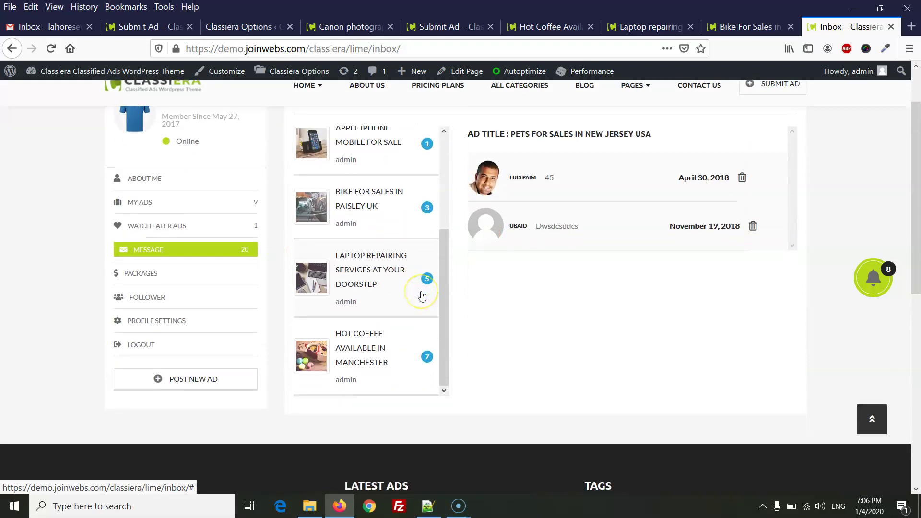
scroll(422, 290, "up", 3)
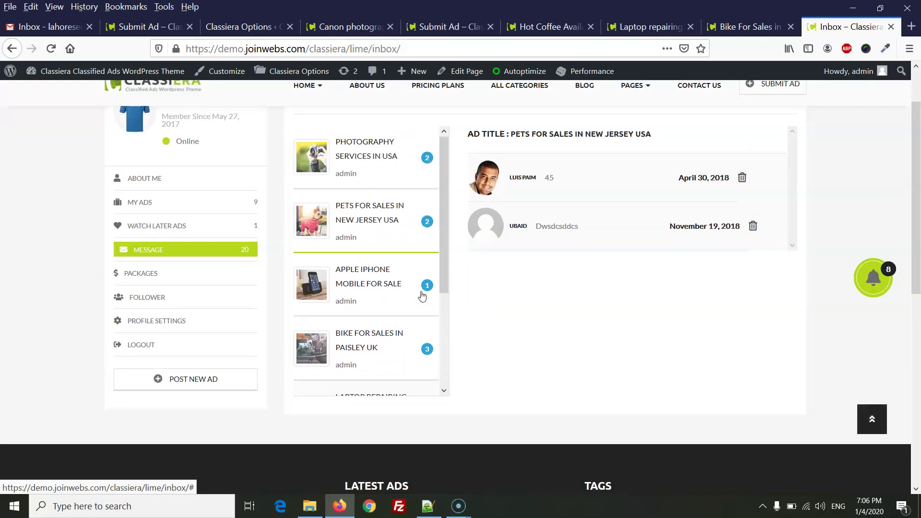
left_click(393, 220)
scroll(379, 254, "down", 2)
scroll(379, 254, "down", 1)
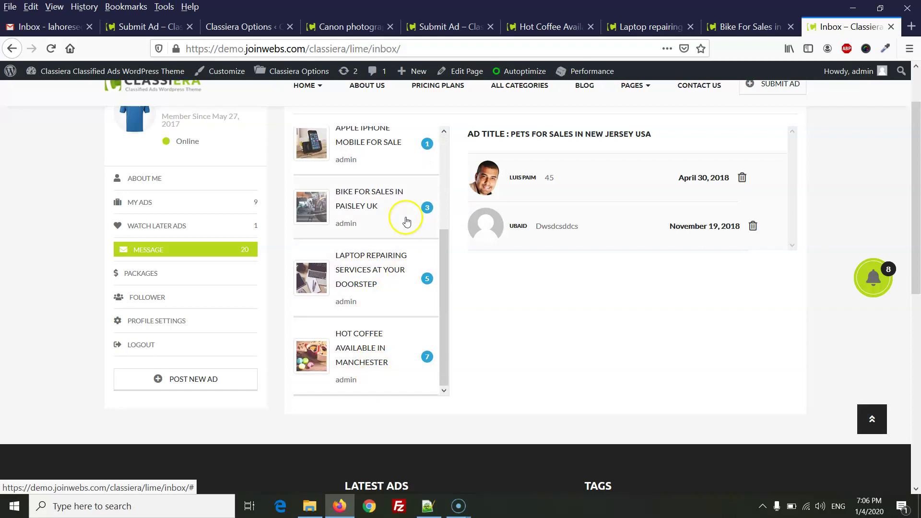
scroll(404, 220, "up", 3)
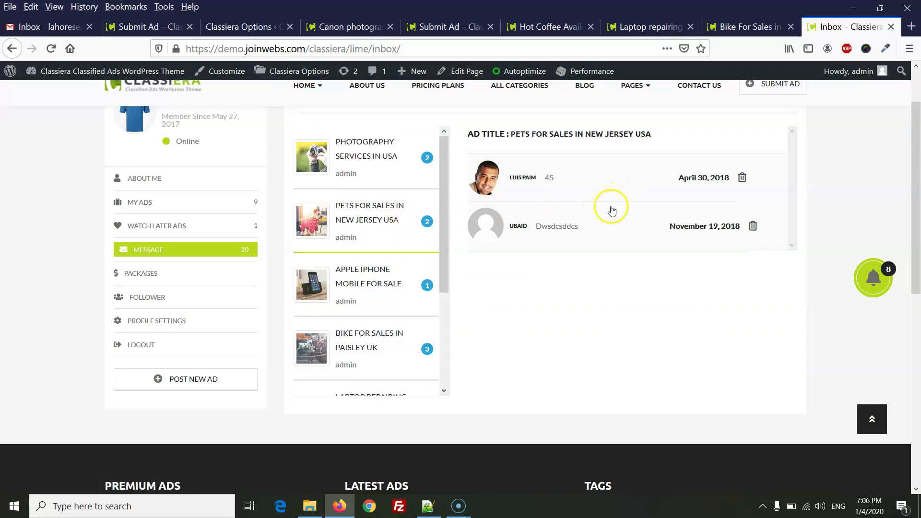
Open the $996 bid message on the Pets ad, review price and title, then close it
left_click(567, 227)
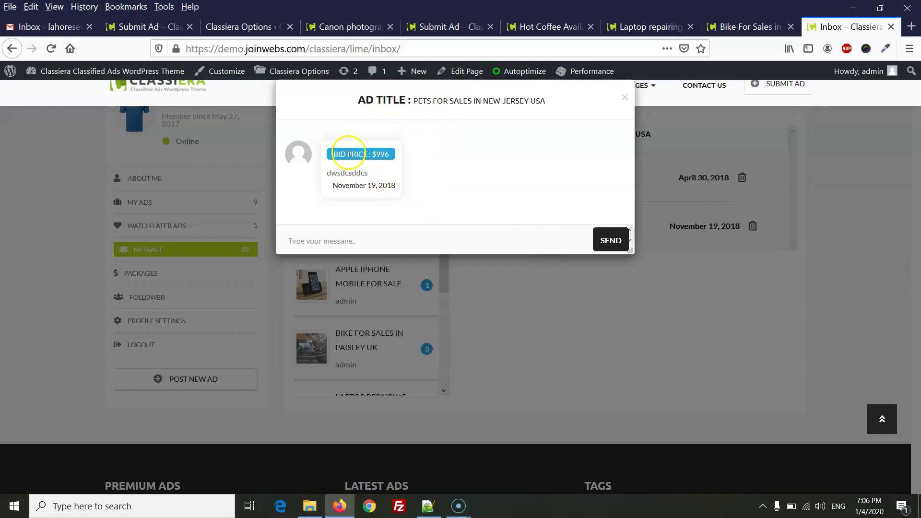
left_click_drag(346, 155, 345, 187)
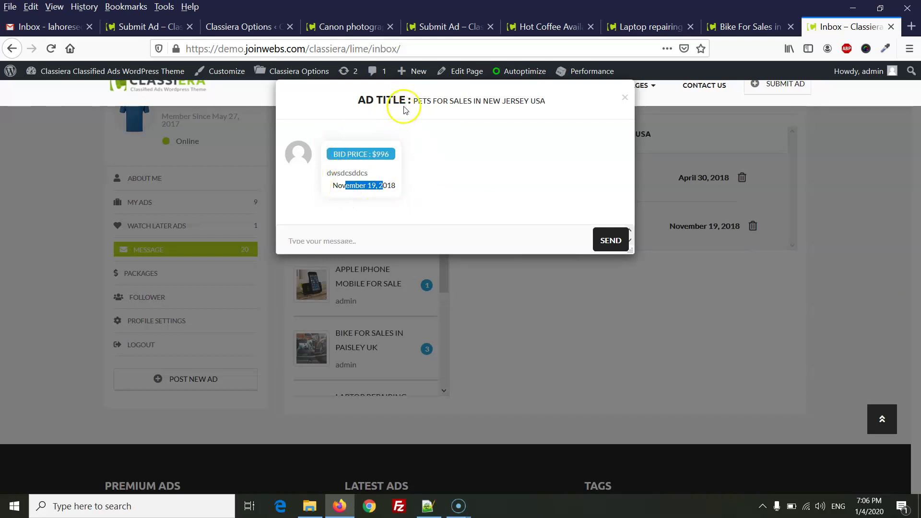
left_click_drag(387, 100, 550, 98)
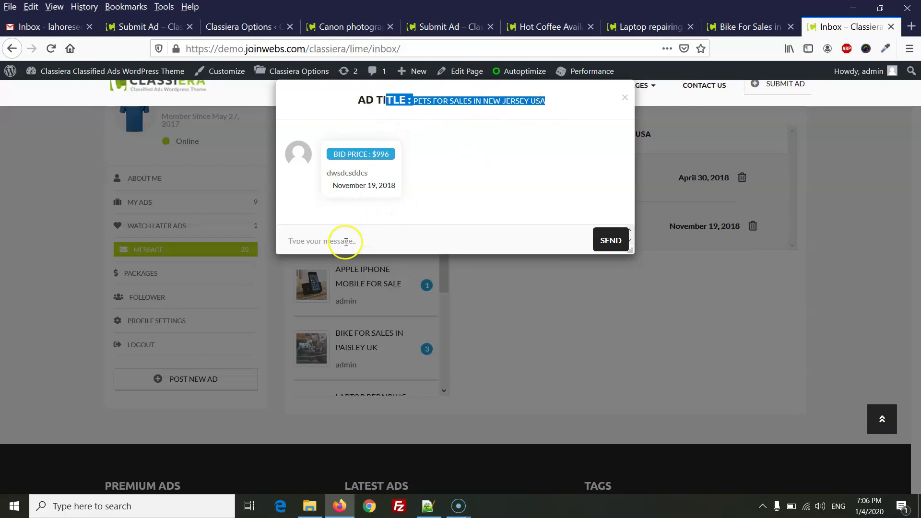
left_click(322, 241)
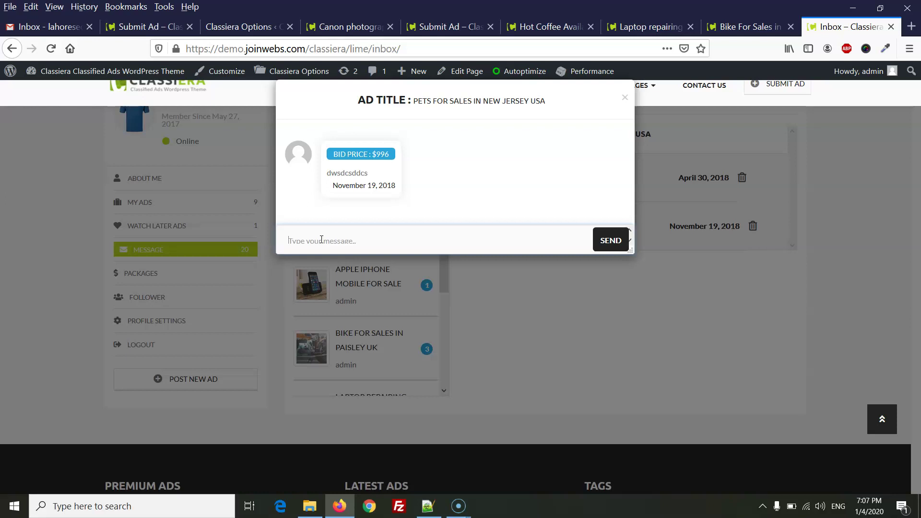
left_click(307, 239)
left_click(625, 97)
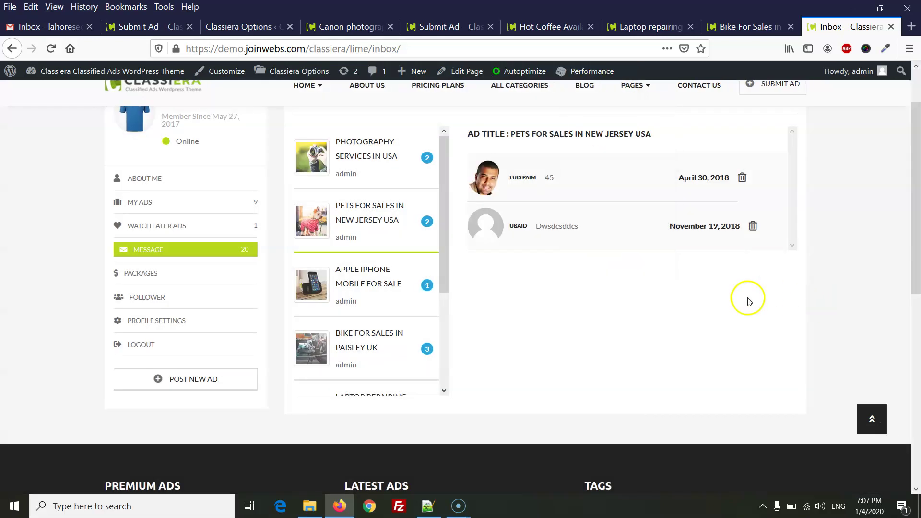
Open a bid's details in the Pets ad thread, then go to the Bike For Sales in Paisley UK ad
scroll(594, 301, "up", 3)
scroll(594, 300, "down", 3)
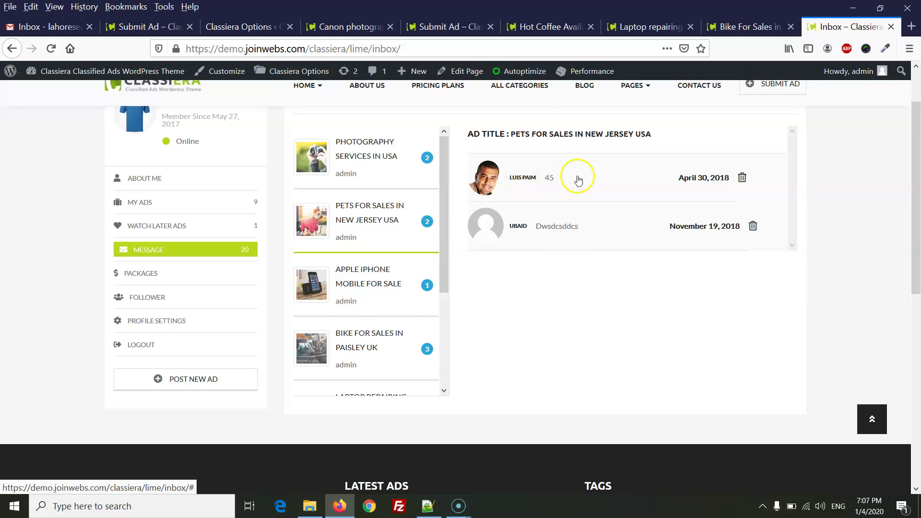
left_click(552, 180)
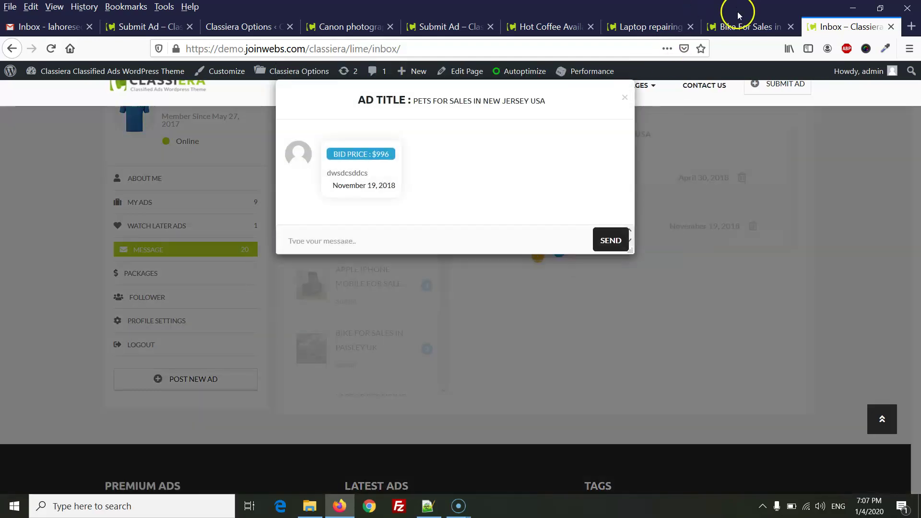
left_click(741, 27)
Go through the bike ad's Send Email form fields: name, email, subject and message
scroll(699, 293, "up", 4)
scroll(699, 294, "up", 15)
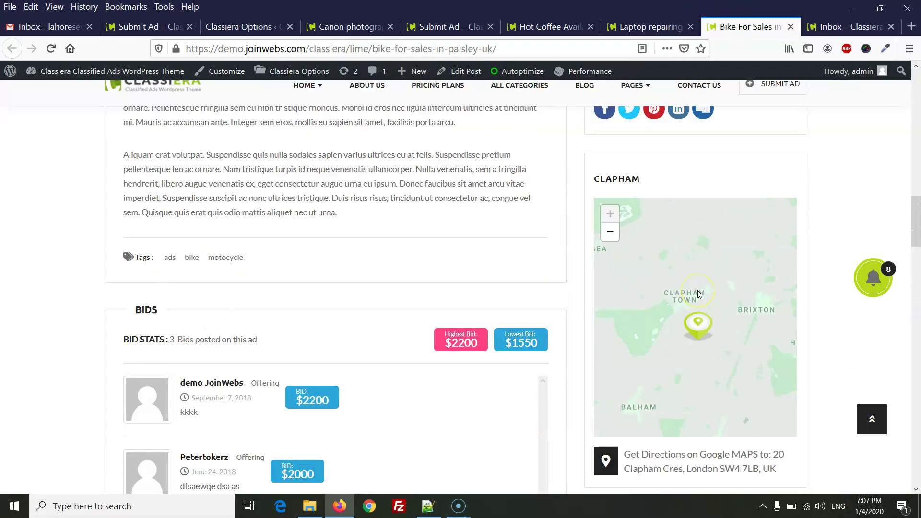
scroll(699, 293, "down", 3)
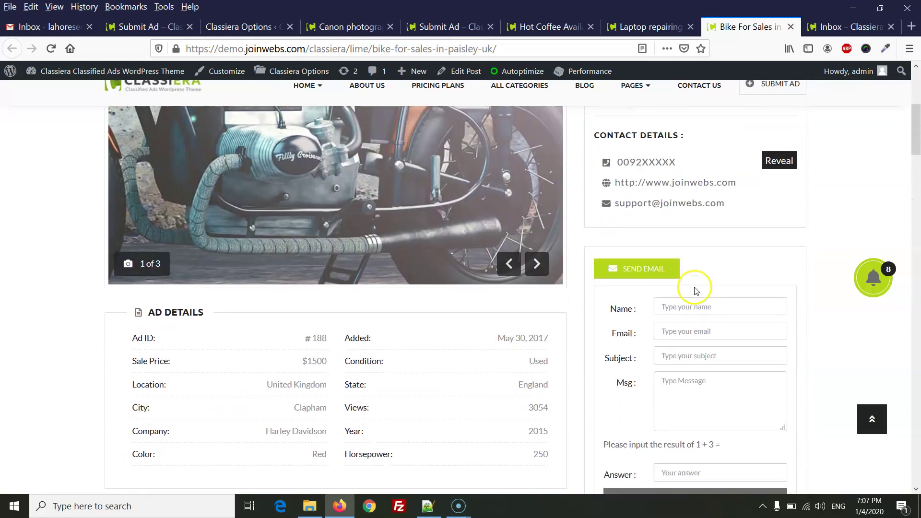
left_click_drag(629, 247, 681, 240)
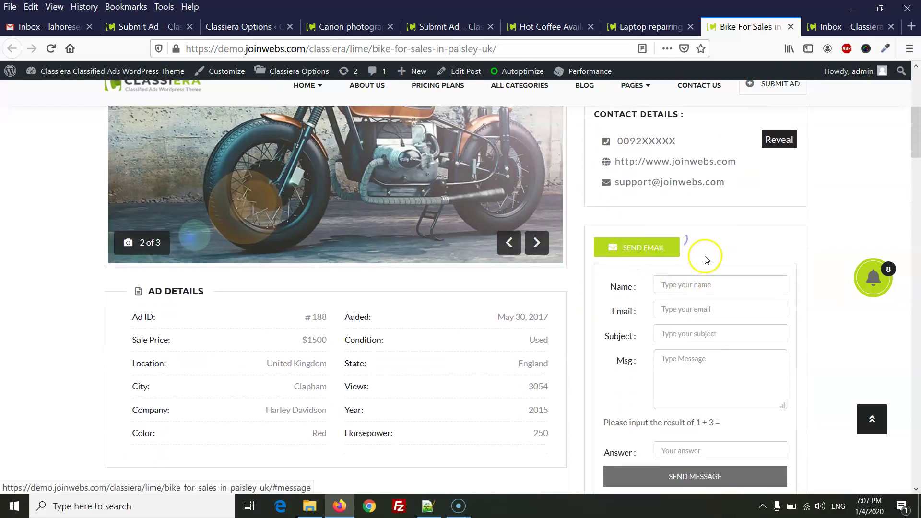
left_click(690, 287)
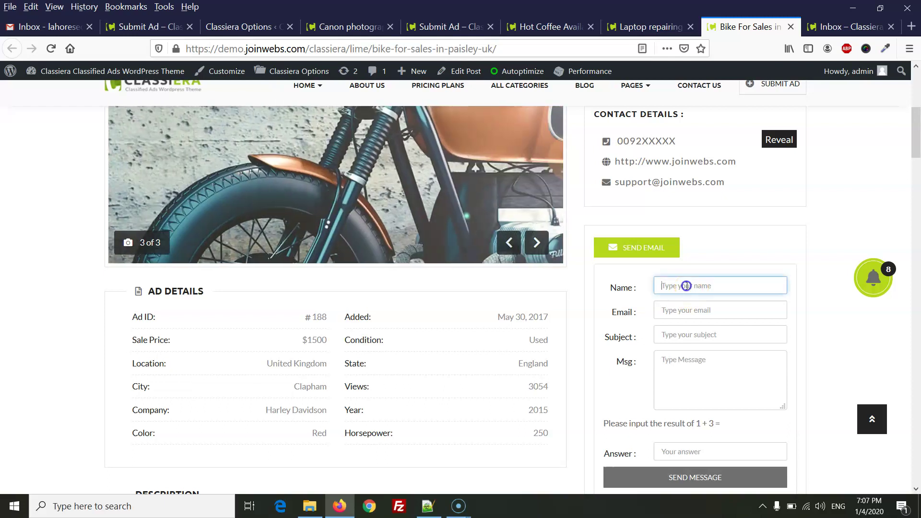
left_click(682, 309)
left_click(671, 334)
left_click(675, 370)
Scroll through the bike ad's Bids list and bid form, then return to the inbox
scroll(681, 365, "down", 2)
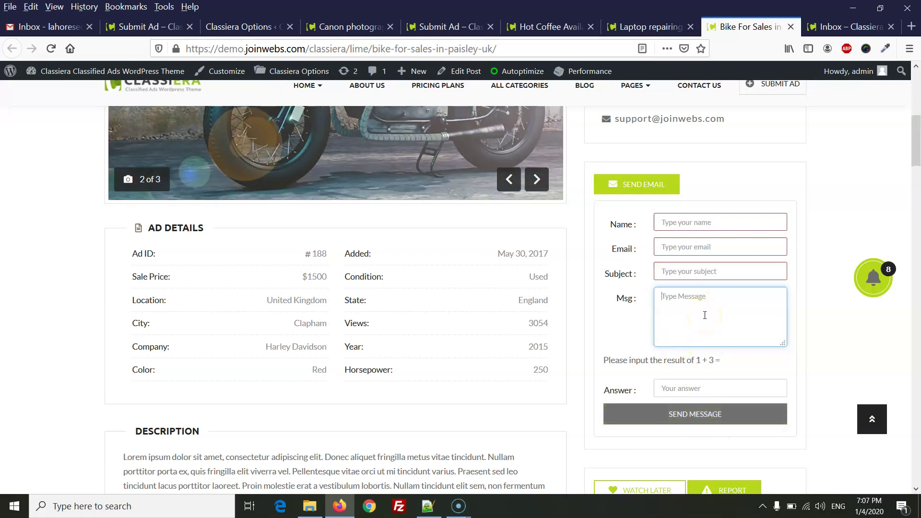
scroll(357, 259, "down", 2)
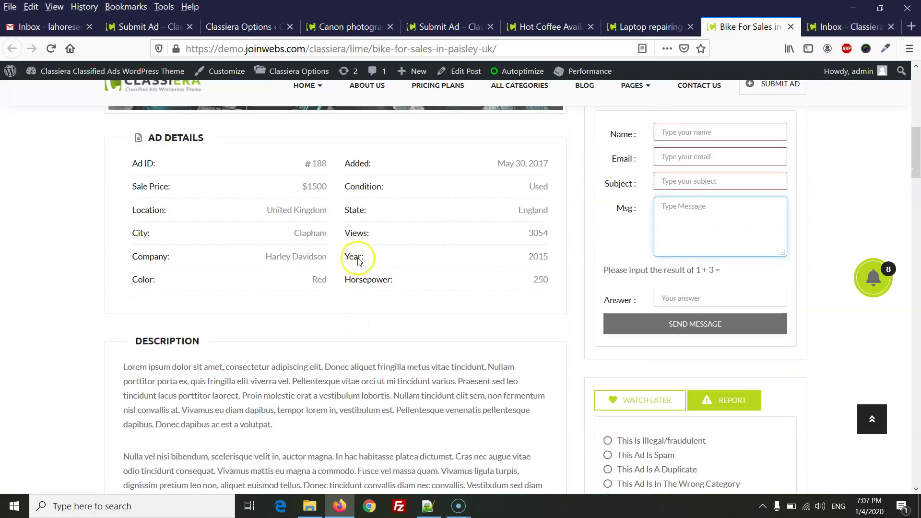
scroll(357, 259, "down", 20)
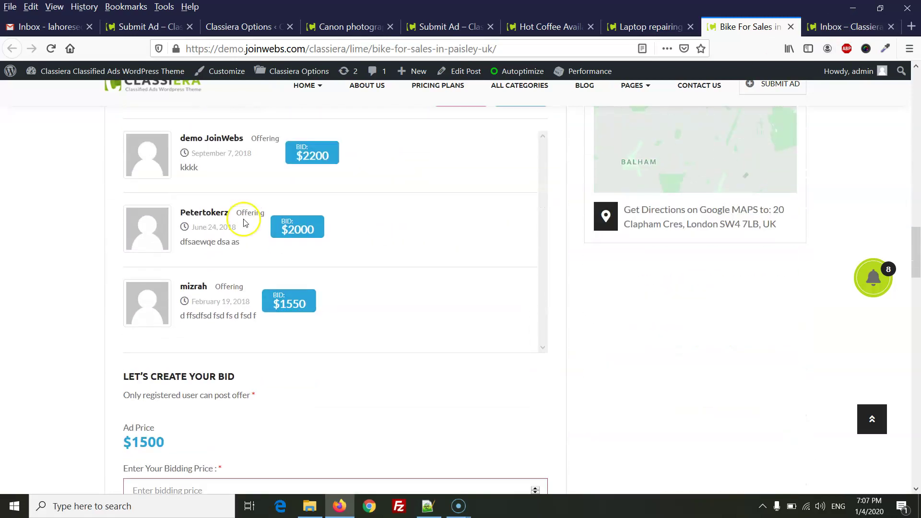
scroll(259, 317, "down", 4)
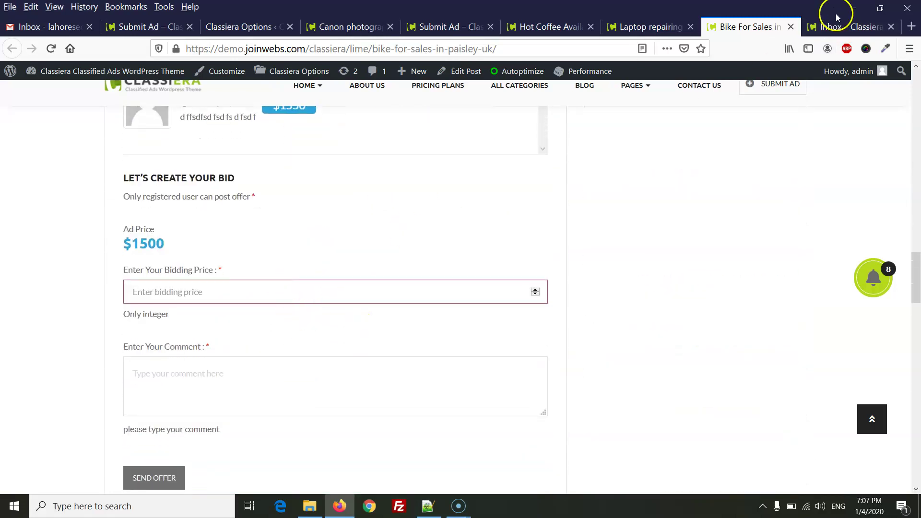
left_click(838, 17)
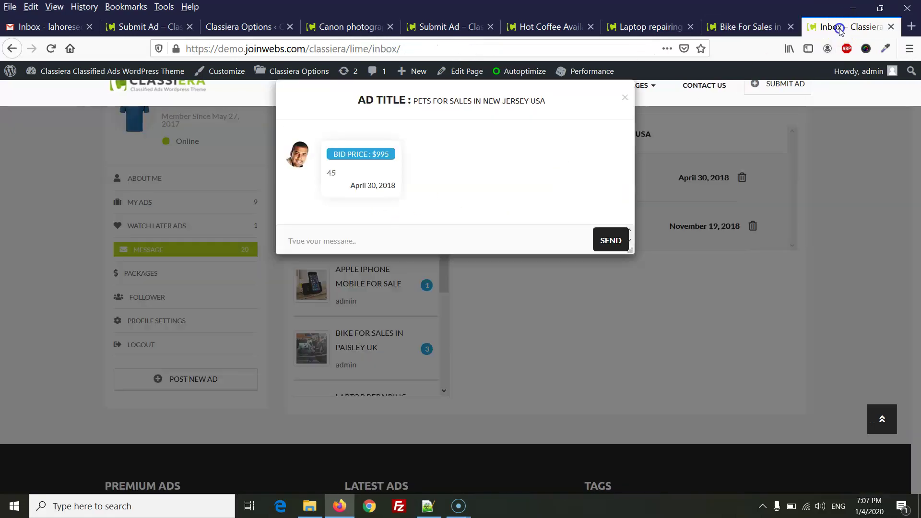
Close the $995 bid message, scroll the inbox, and return to the Bike For Sales ad
left_click(626, 97)
scroll(418, 302, "up", 3)
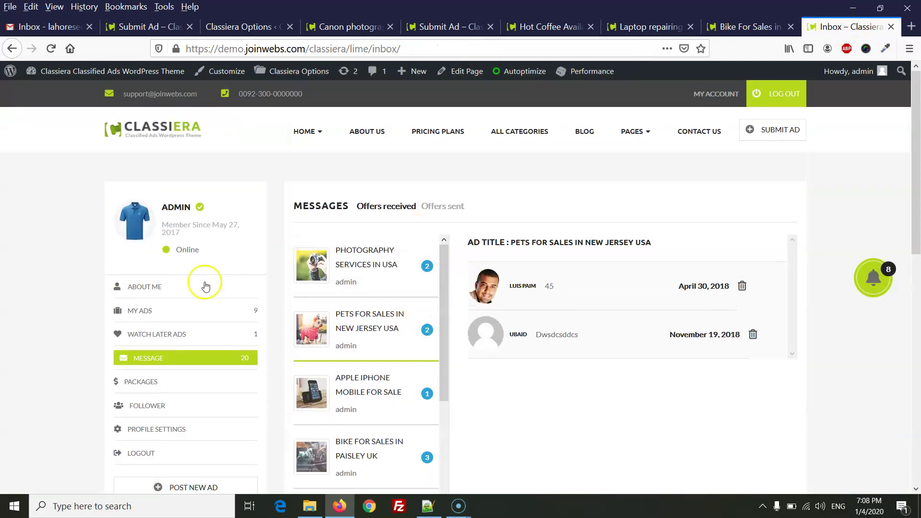
scroll(384, 345, "down", 3)
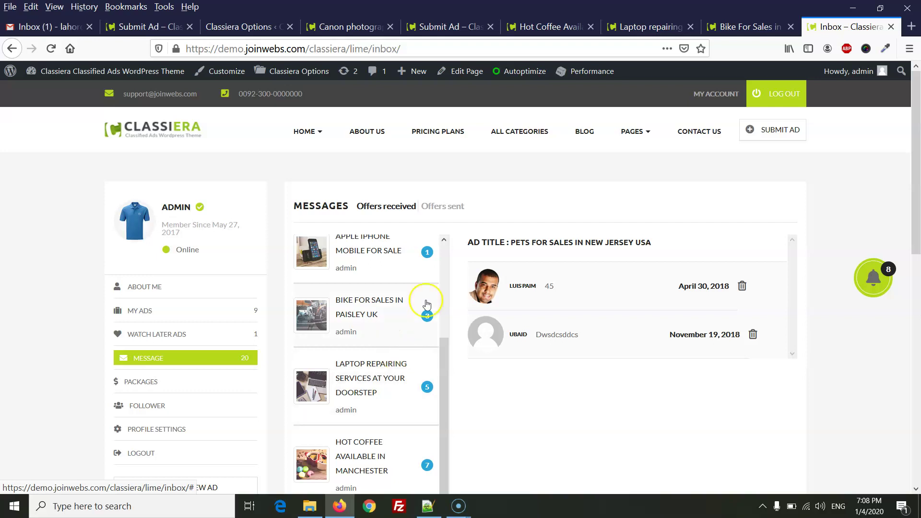
left_click(751, 26)
Scroll through the Bike For Sales ad's bids and bid form, then return to the inbox
scroll(609, 336, "up", 20)
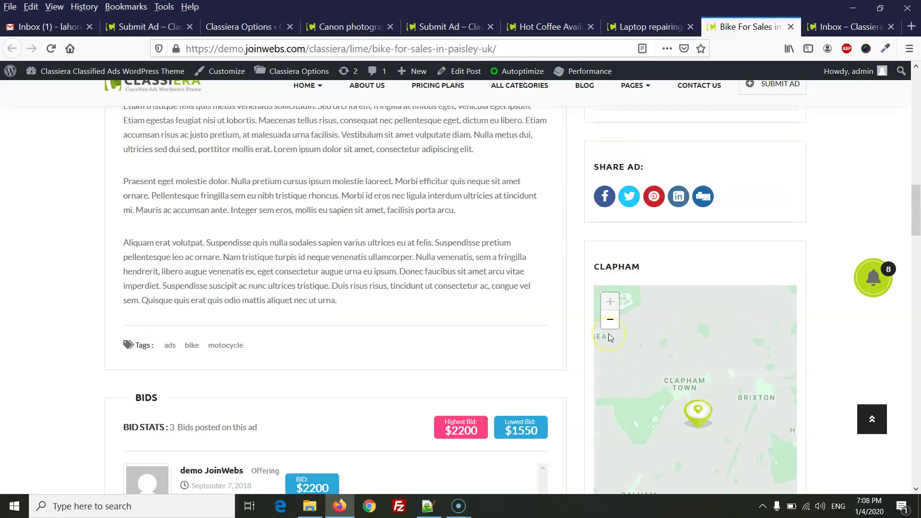
scroll(610, 338, "up", 3)
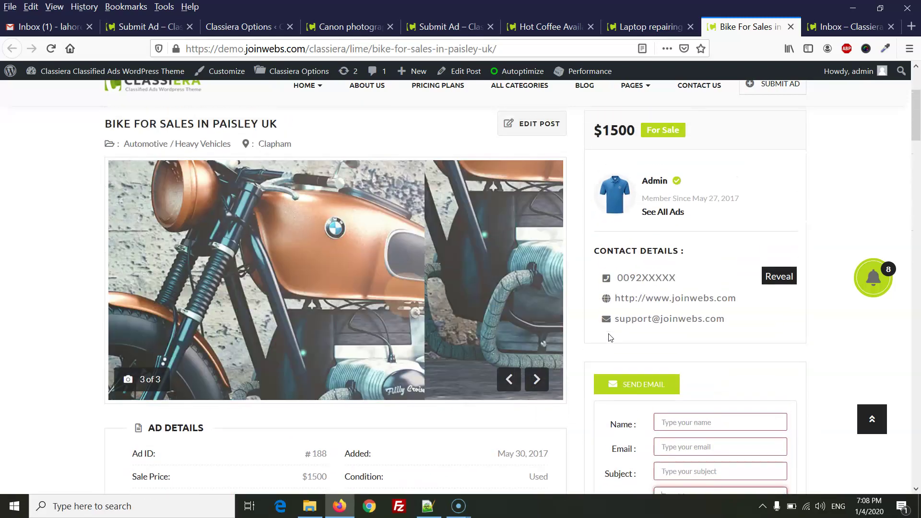
scroll(681, 304, "down", 7)
scroll(264, 319, "down", 12)
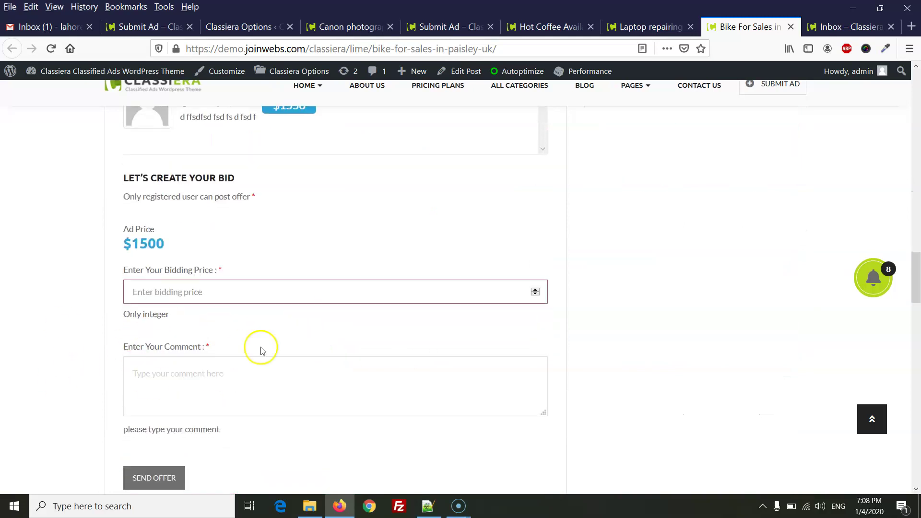
scroll(321, 350, "up", 2)
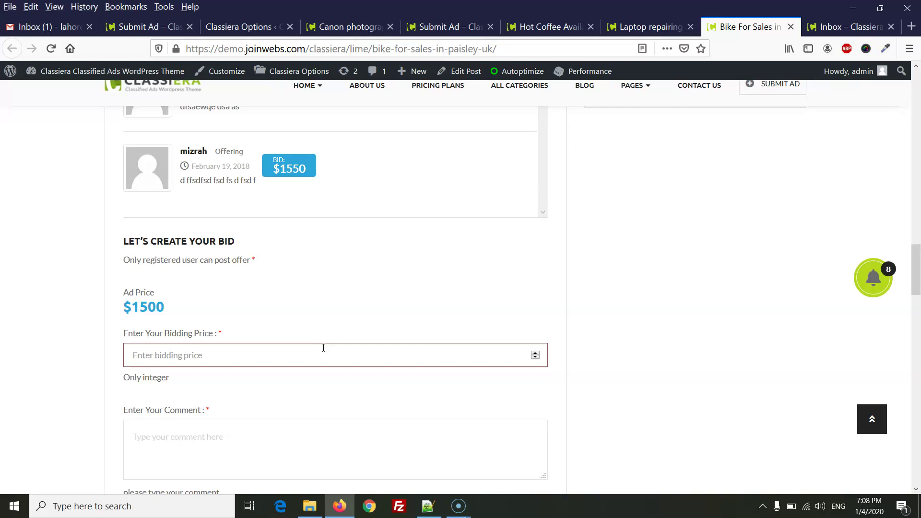
scroll(323, 346, "up", 15)
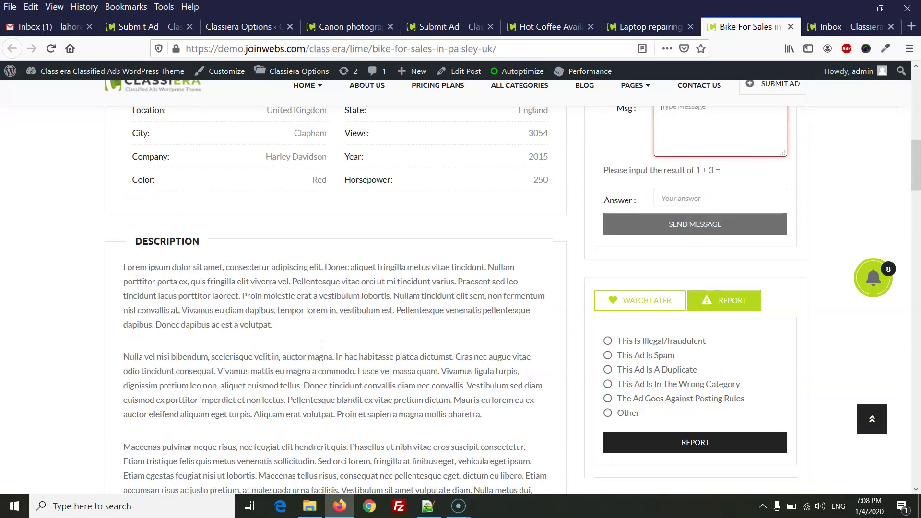
scroll(374, 331, "down", 2)
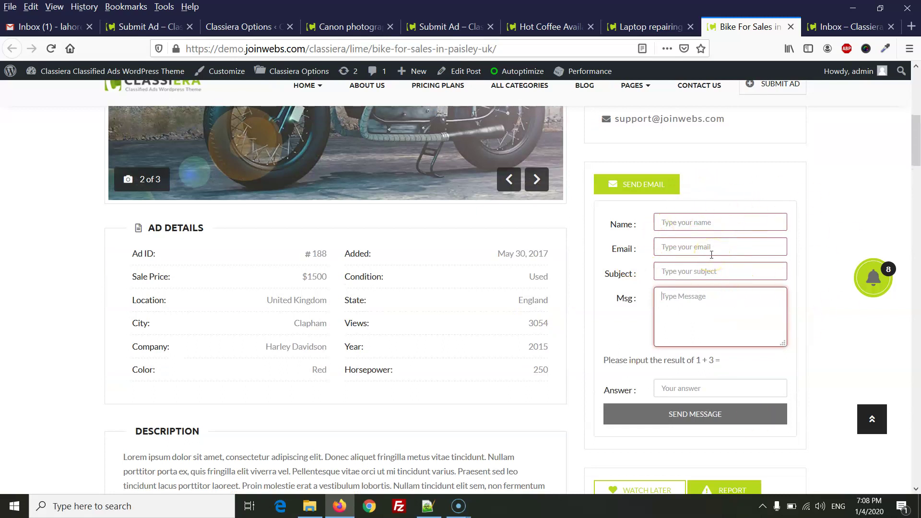
scroll(638, 273, "down", 15)
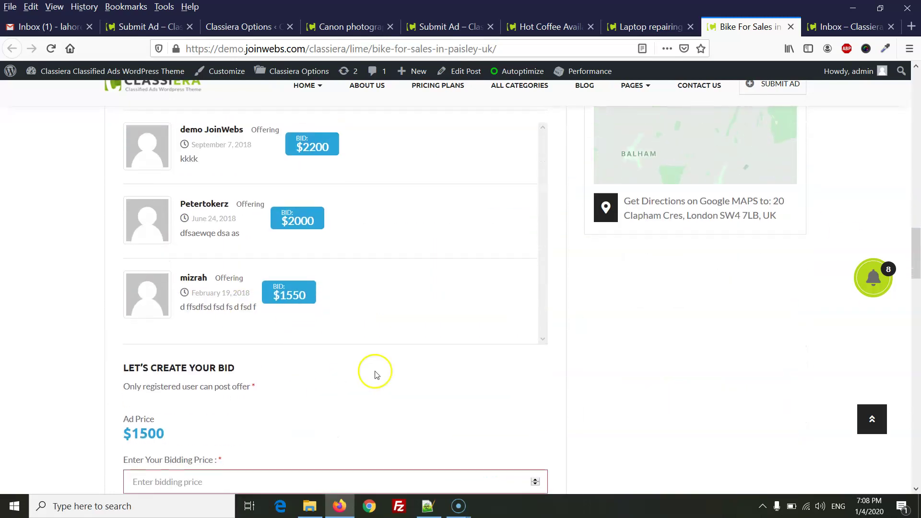
scroll(249, 379, "down", 6)
left_click(851, 28)
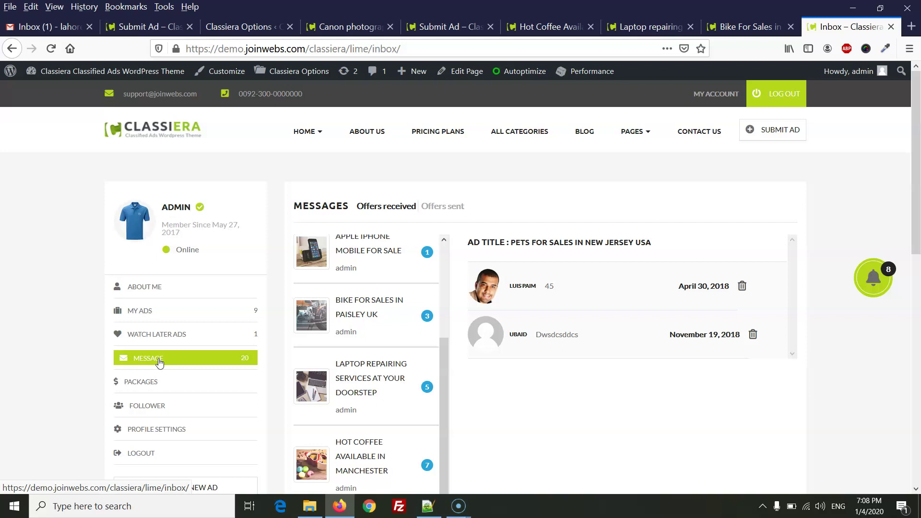
left_click(458, 507)
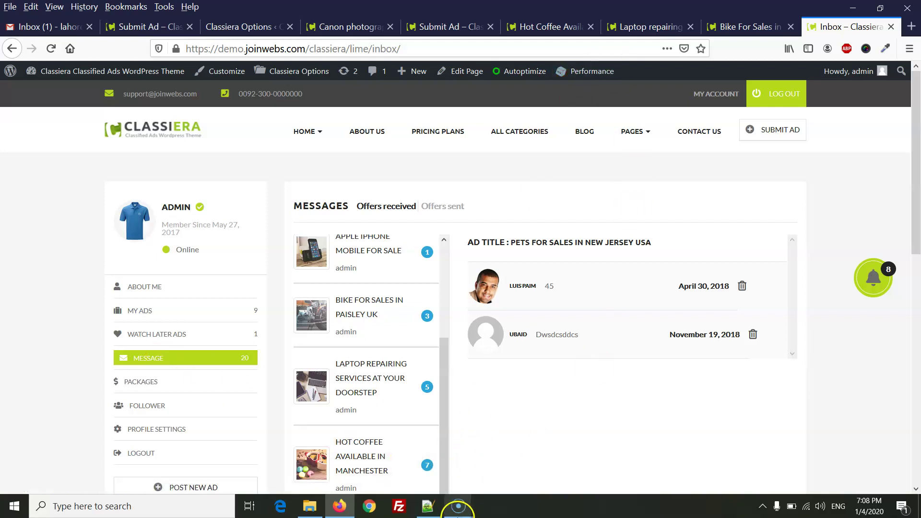